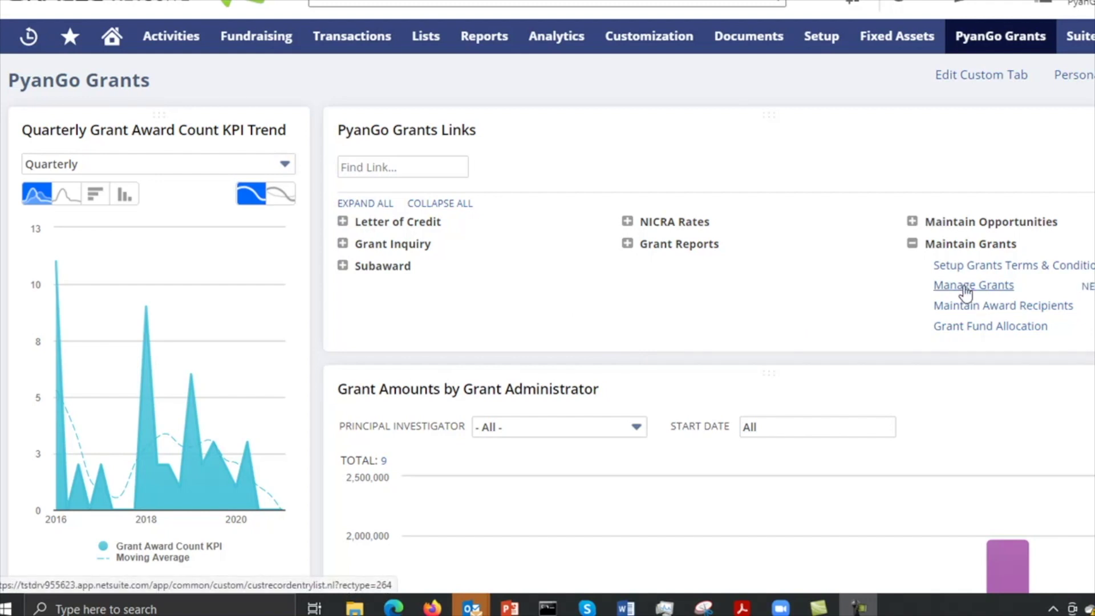
Open the Wounded Warrior Research Grant award record from Manage Grants.
left_click(965, 286)
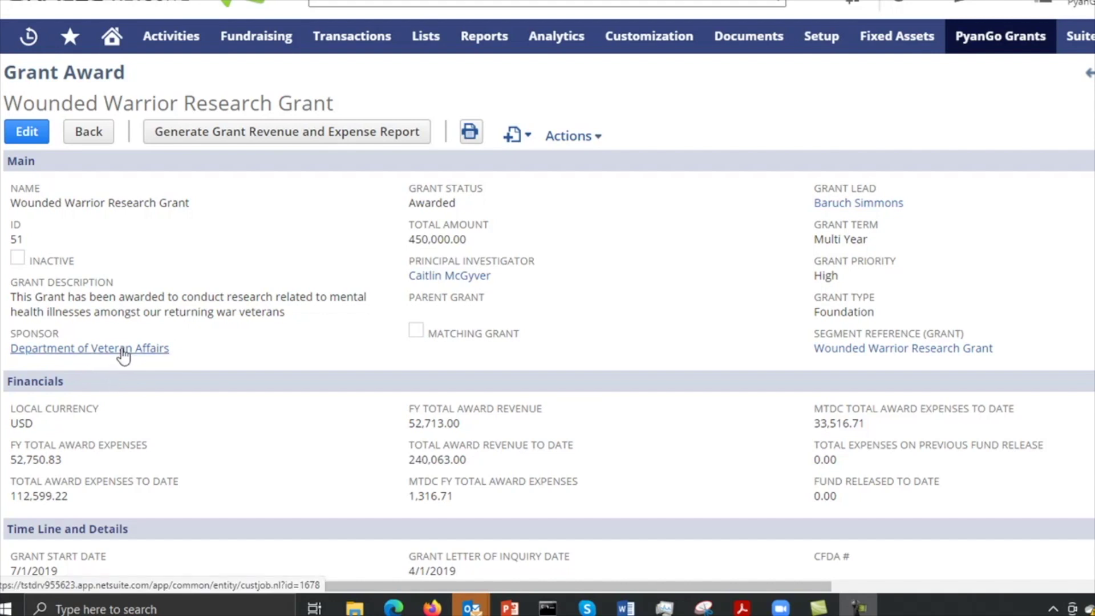
mouse_move(124, 356)
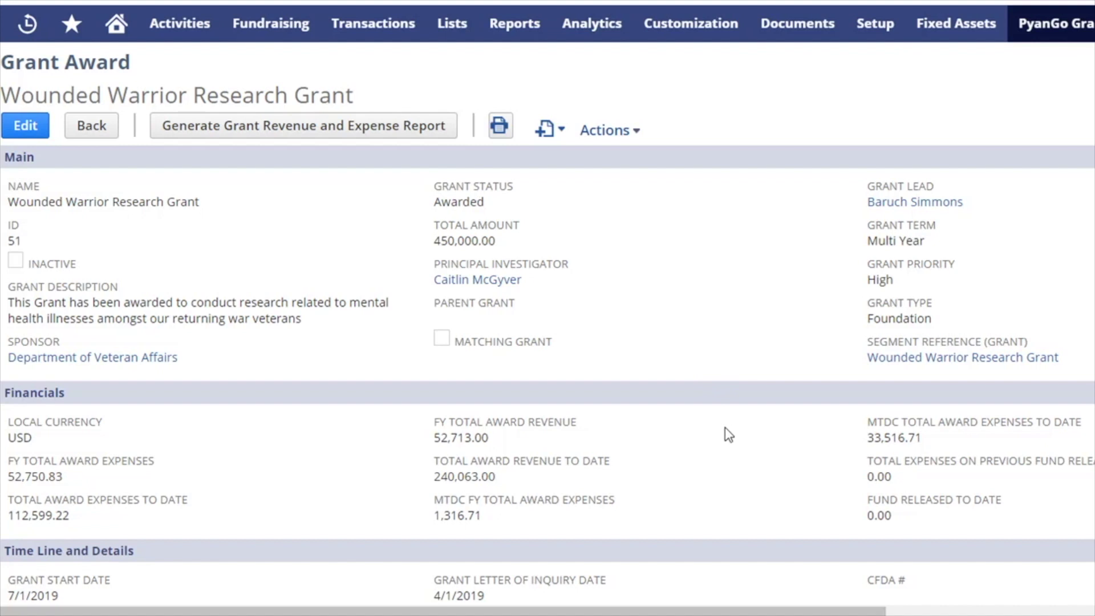
Scroll the award page past Time Line and Details down to the subtab bar.
scroll(724, 436, "down", 3)
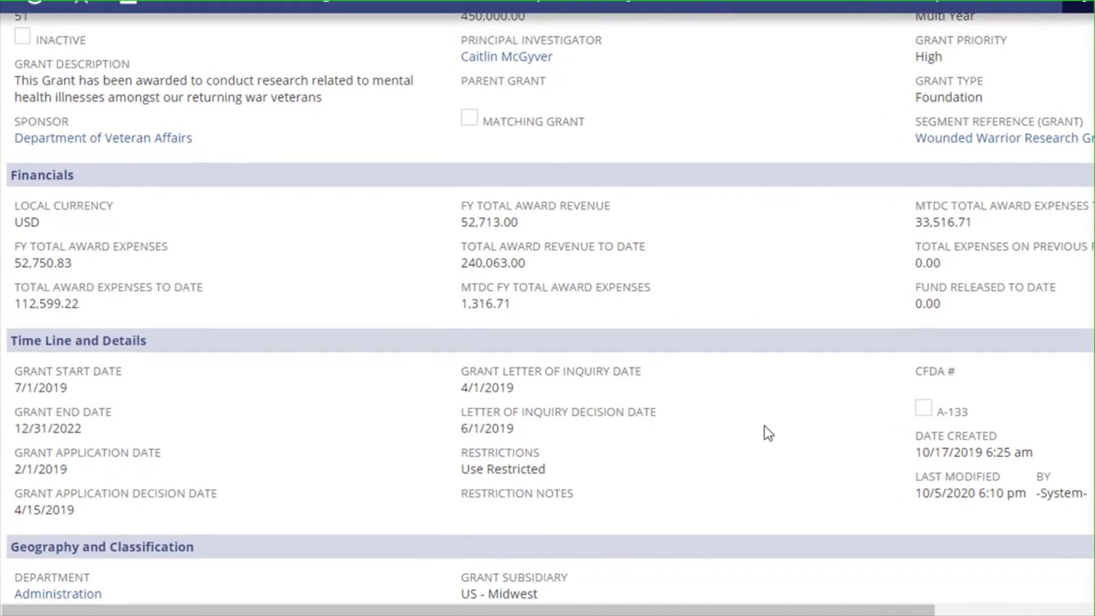
scroll(764, 427, "down", 2)
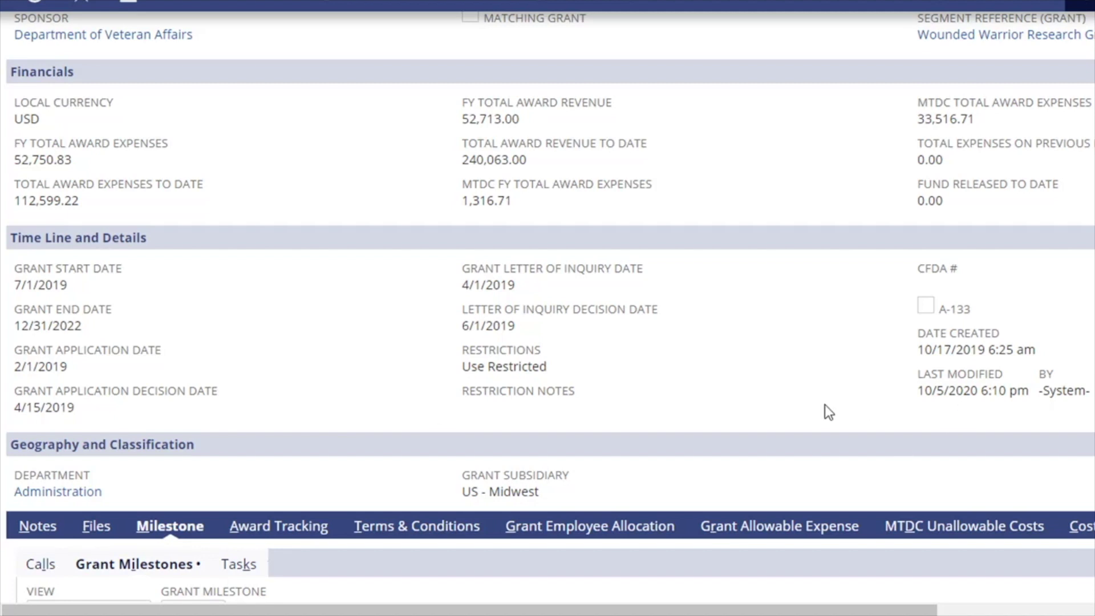
scroll(825, 404, "down", 4)
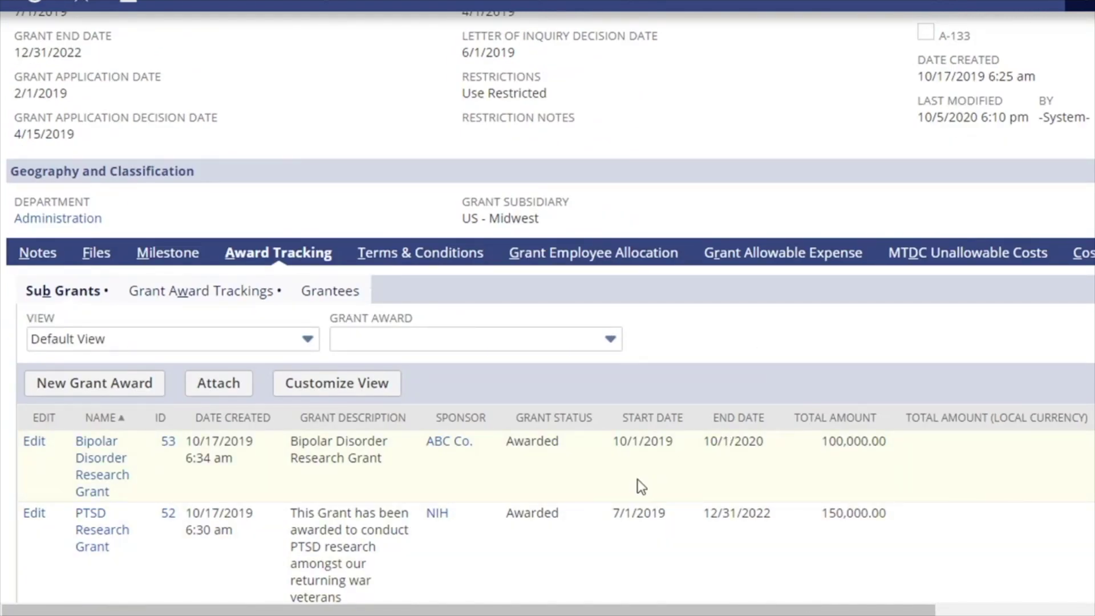
Show the Award Tracking payments: 100,000.00 each for 2019–2020 and 2020–2021.
scroll(299, 448, "down", 2)
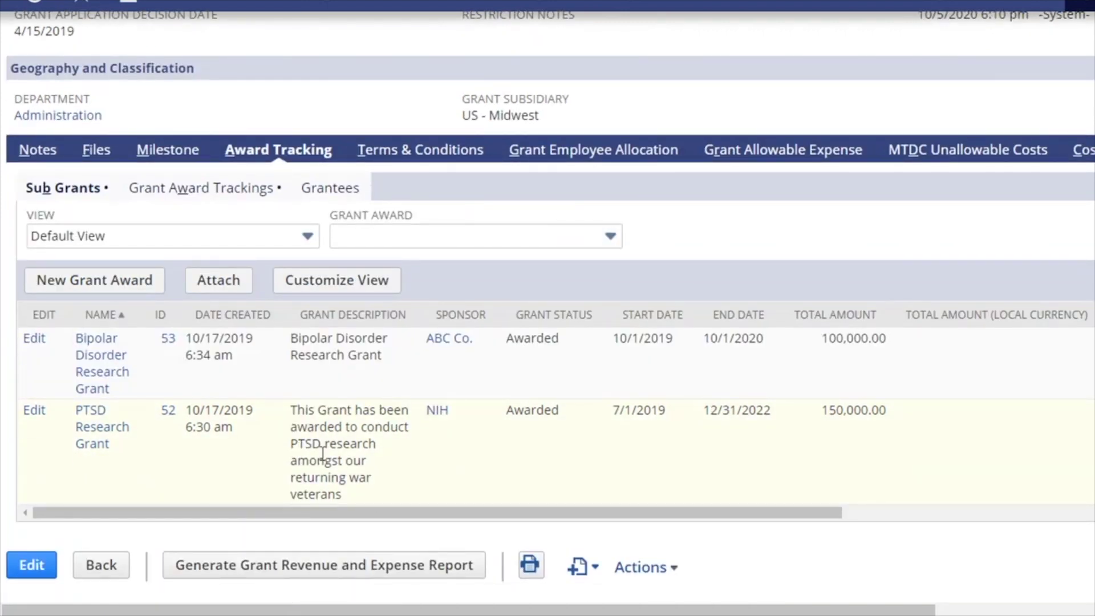
scroll(322, 453, "up", 2)
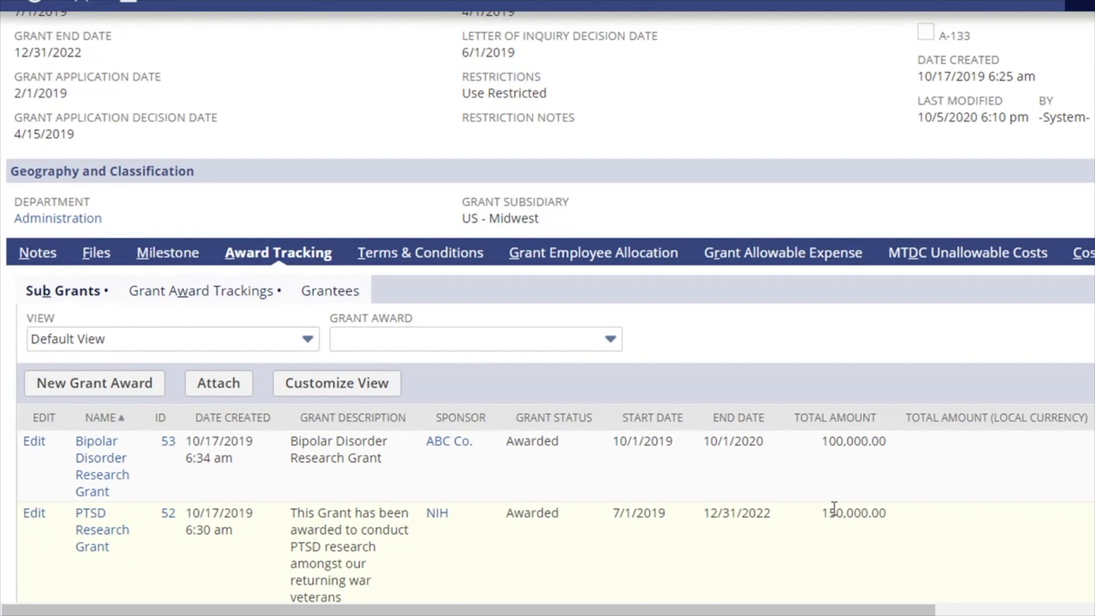
left_click(237, 295)
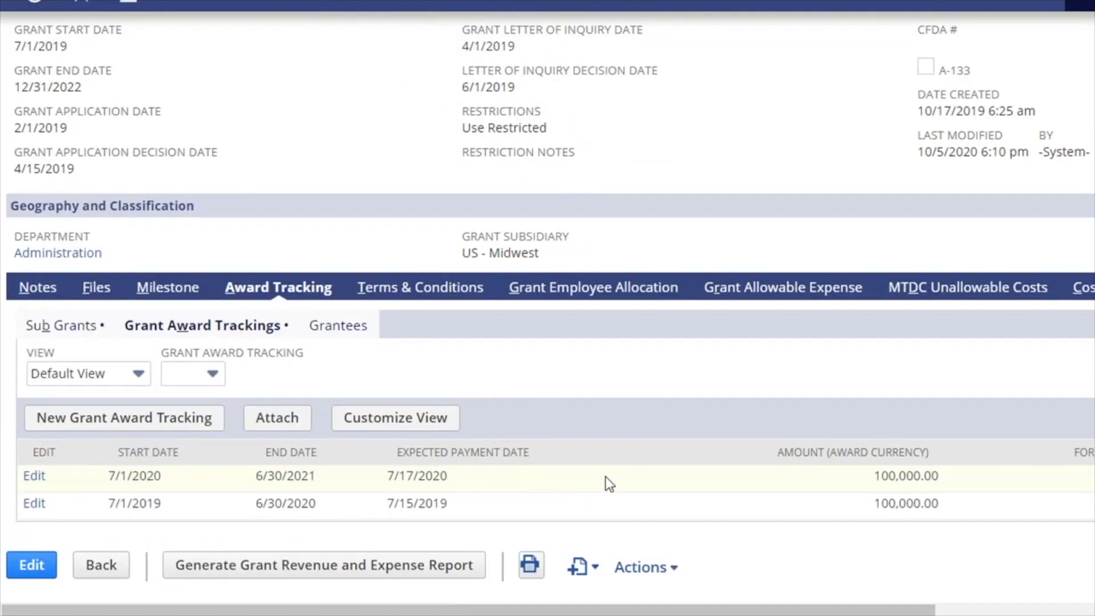
scroll(690, 500, "up", 10)
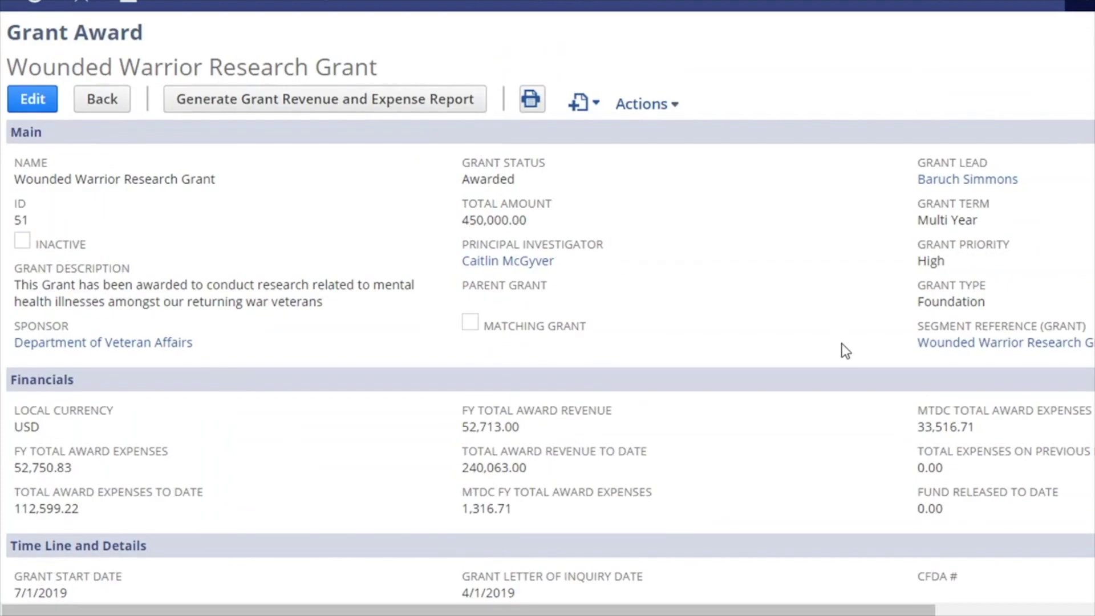
scroll(842, 344, "down", 9)
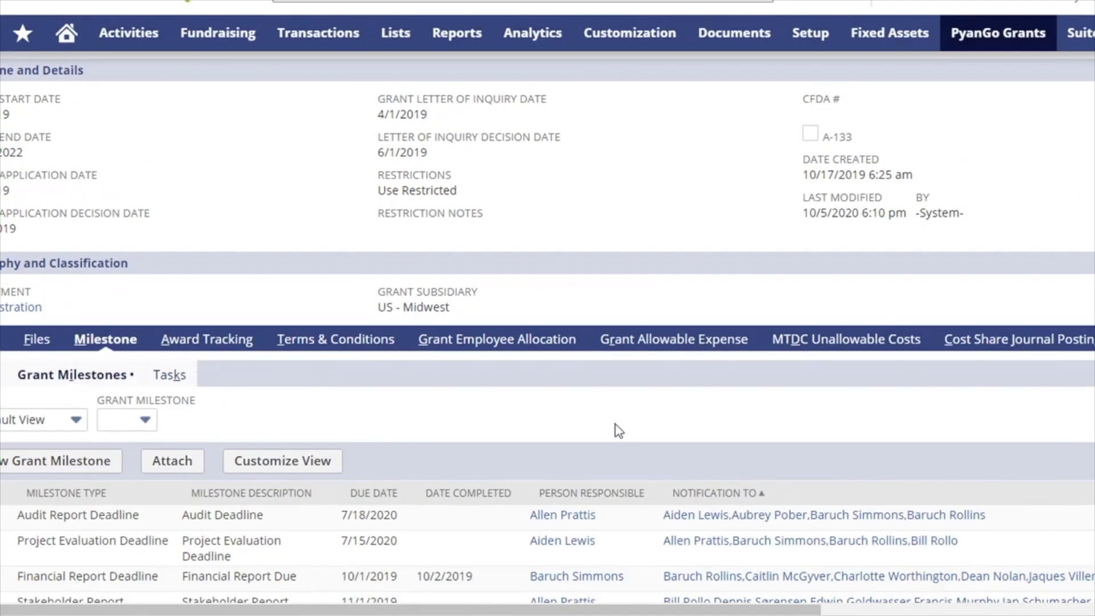
Review the grant's milestone deadlines, then bring up its Terms & Conditions list.
scroll(619, 430, "down", 2)
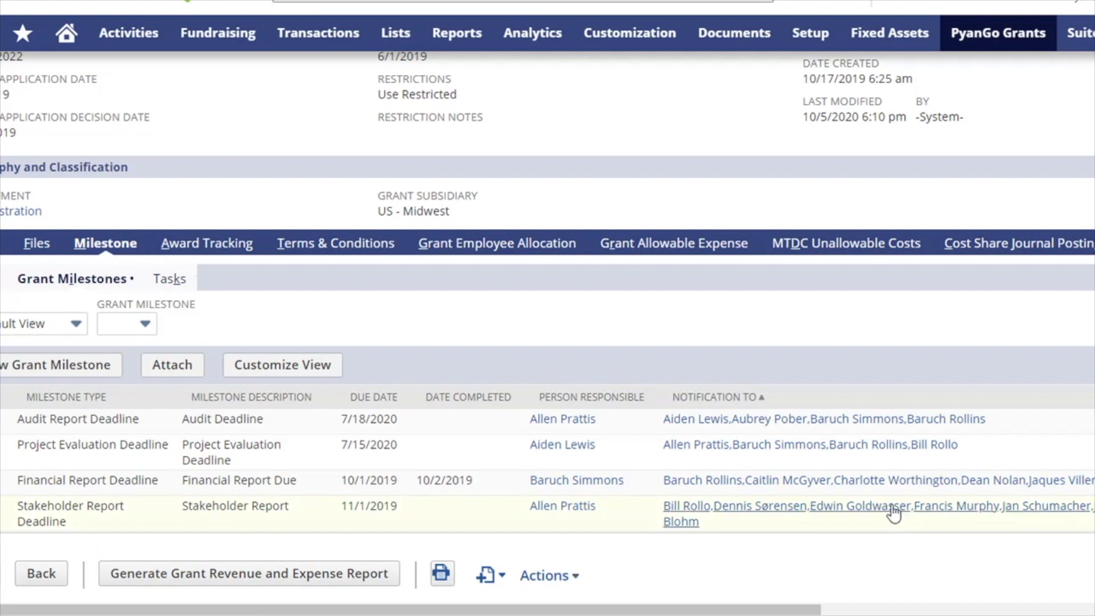
left_click(335, 243)
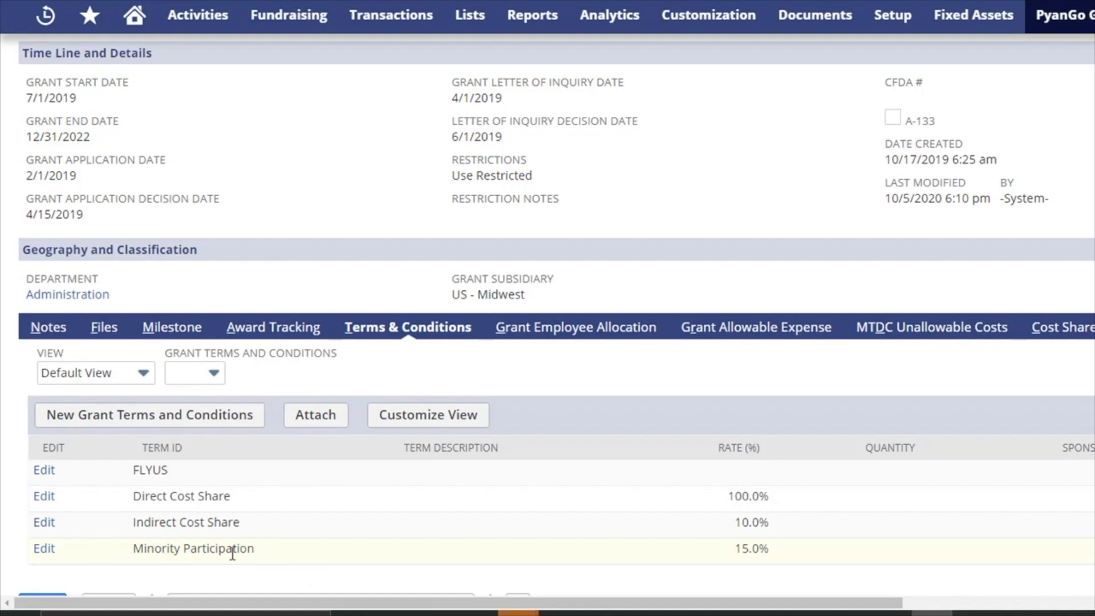
Review terms (Direct Cost Share 100.0%, Indirect 10.0%, Minority Participation 15.0%), then show allowable expenses.
scroll(463, 539, "down", 1)
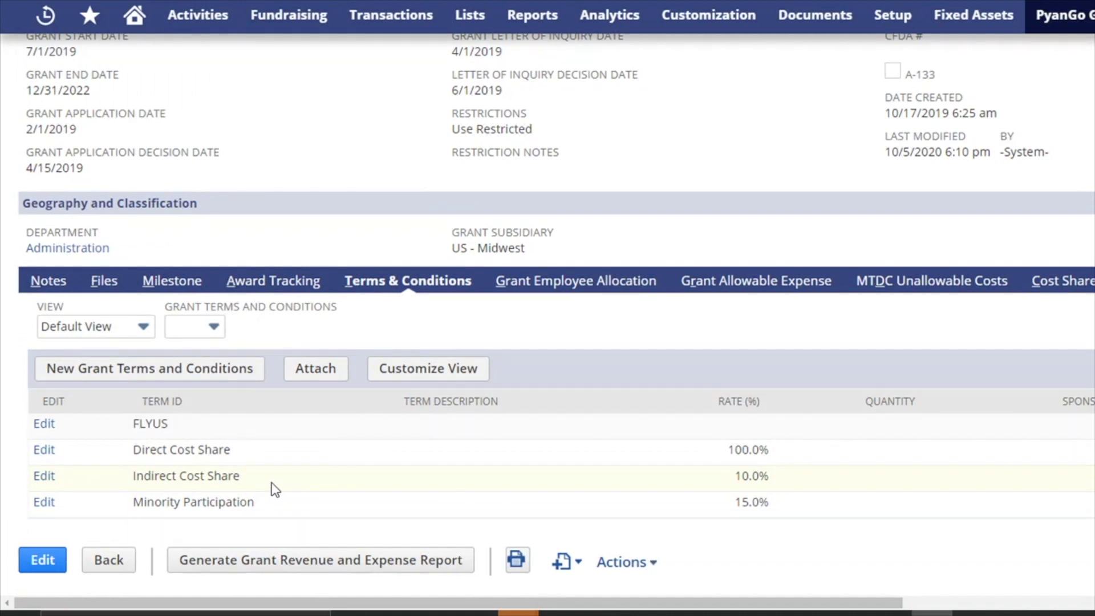
left_click(756, 281)
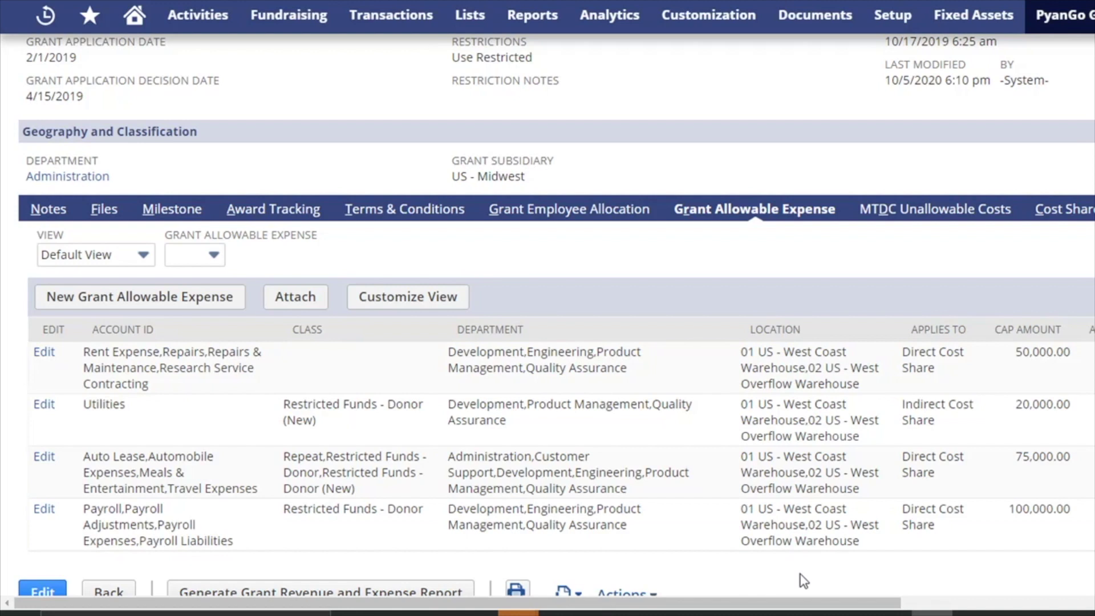
Reveal the actual invoiced amounts: 1,800.00, 1,900.00, 8,535.83 and 20,000.00.
left_click_drag(802, 603, 1094, 602)
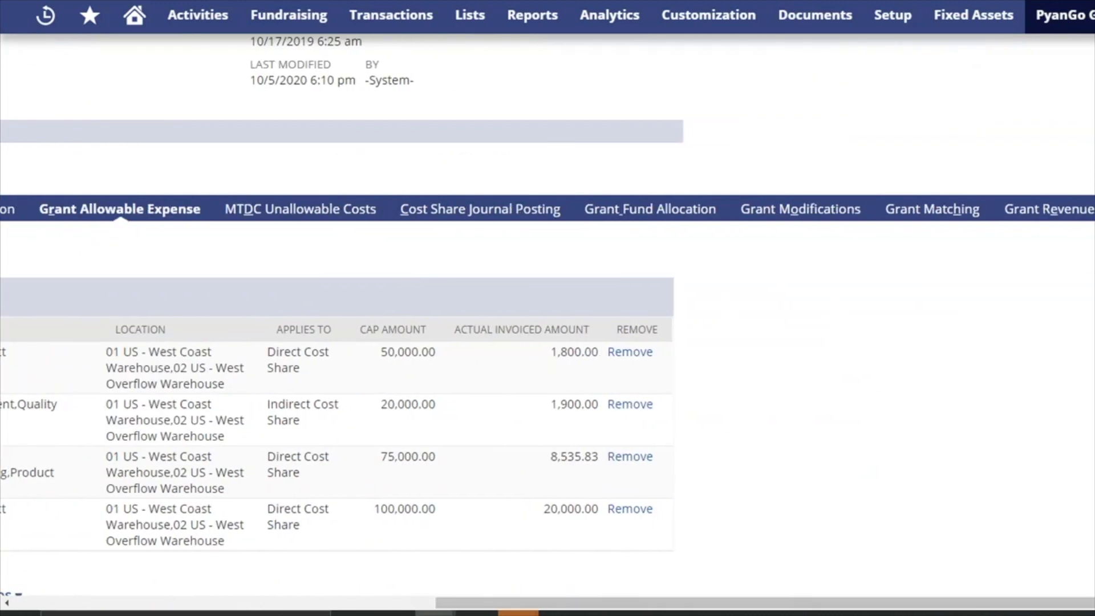
Show expense totals (Invoice Expense 25,830.83, JE Grant Expense 125,000.00) and the vendor bill lines.
left_click(1073, 210)
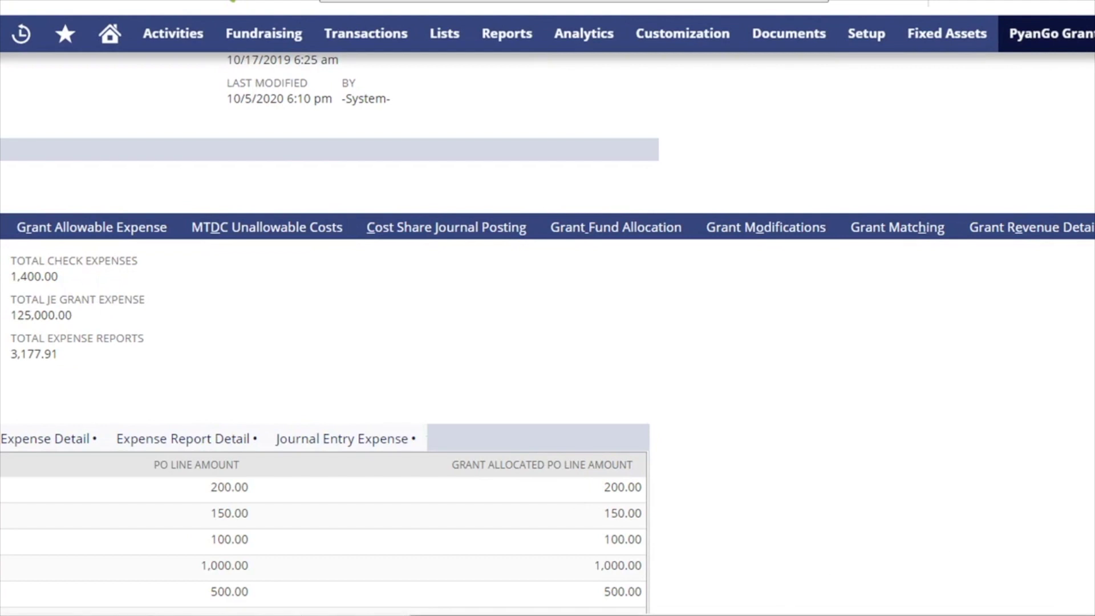
left_click_drag(798, 614, 399, 614)
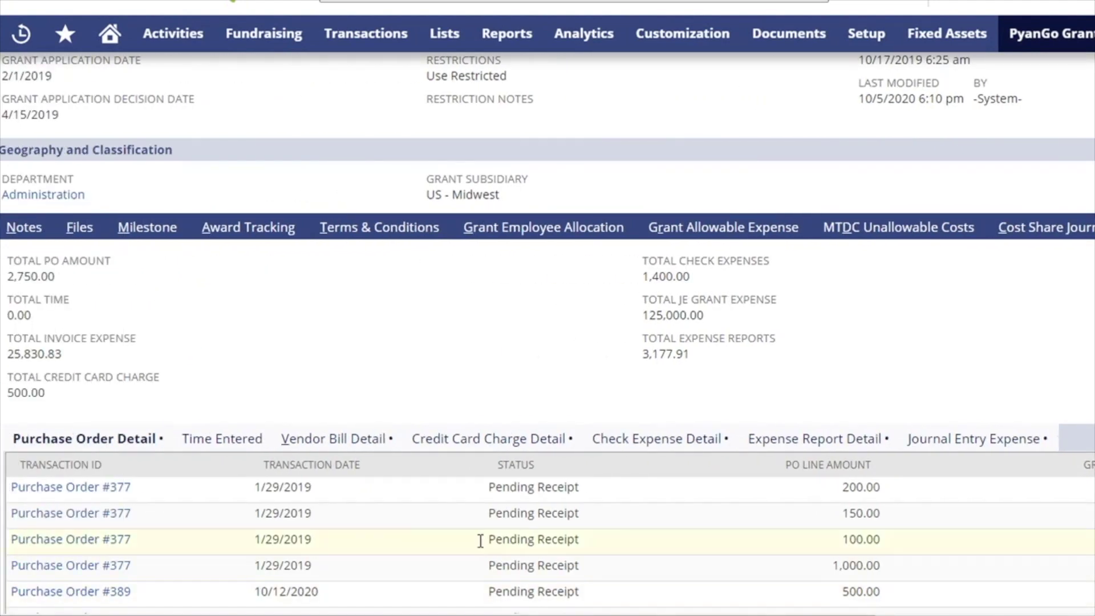
left_click(337, 444)
scroll(500, 547, "down", 3)
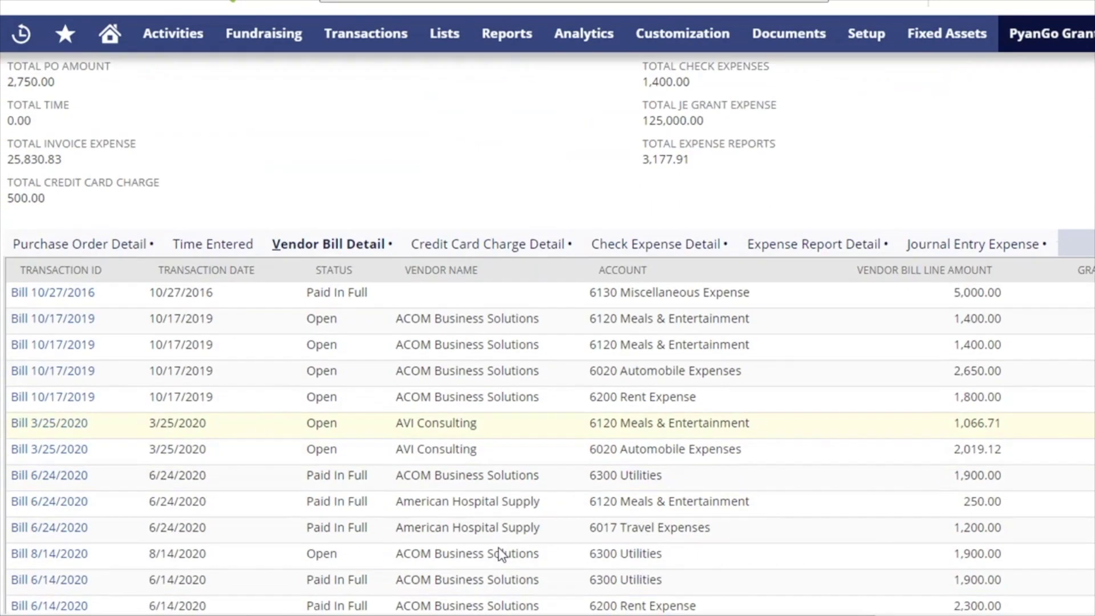
scroll(500, 548, "down", 3)
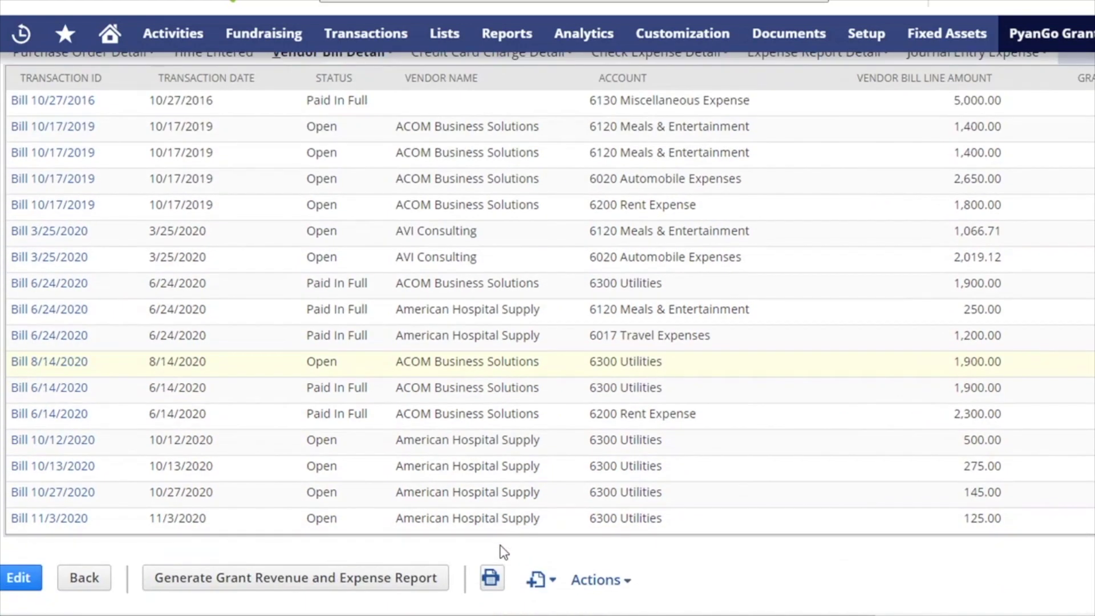
scroll(500, 548, "up", 3)
scroll(770, 507, "up", 3)
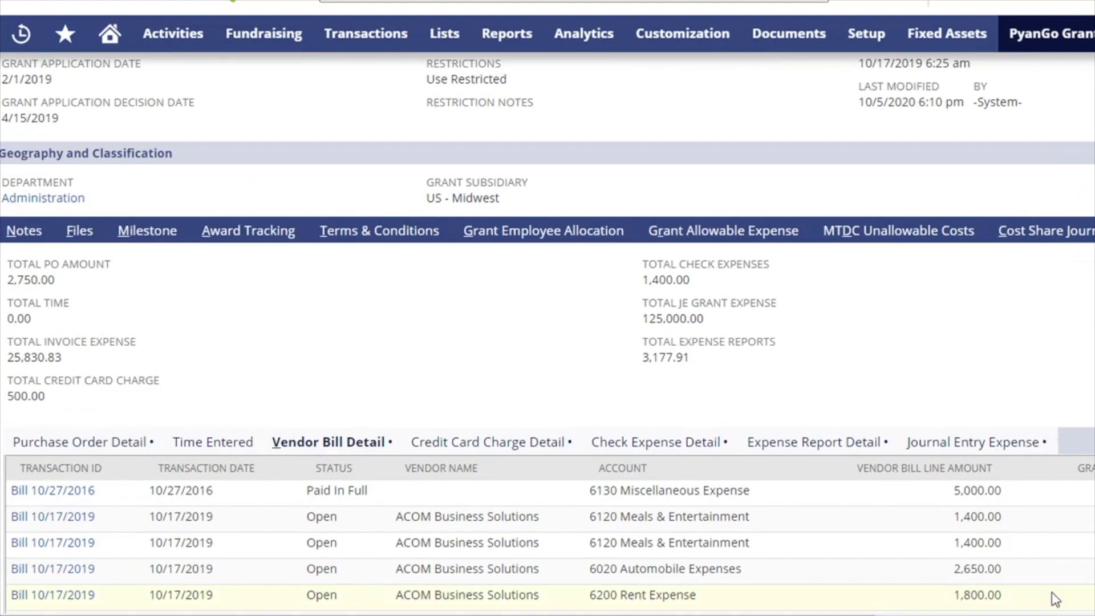
Show the grant's revenue detail and deposit totals.
scroll(548, 337, "right", 10)
left_click(1038, 231)
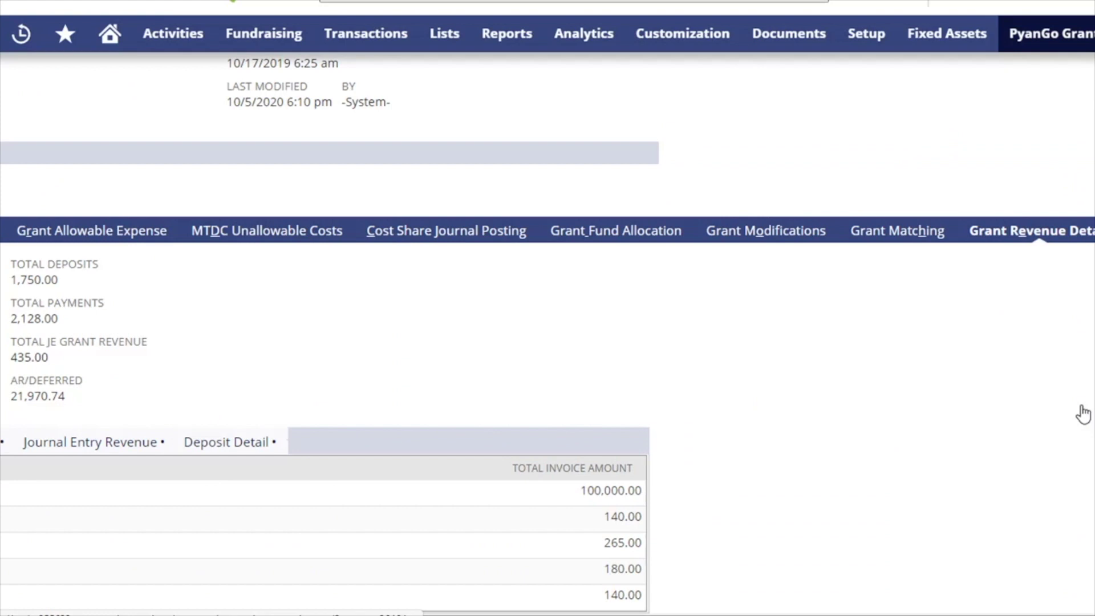
scroll(548, 336, "left", 10)
Scroll through invoice 0985's four Indirect Cost Share lines charged to the grant.
scroll(491, 519, "down", 1)
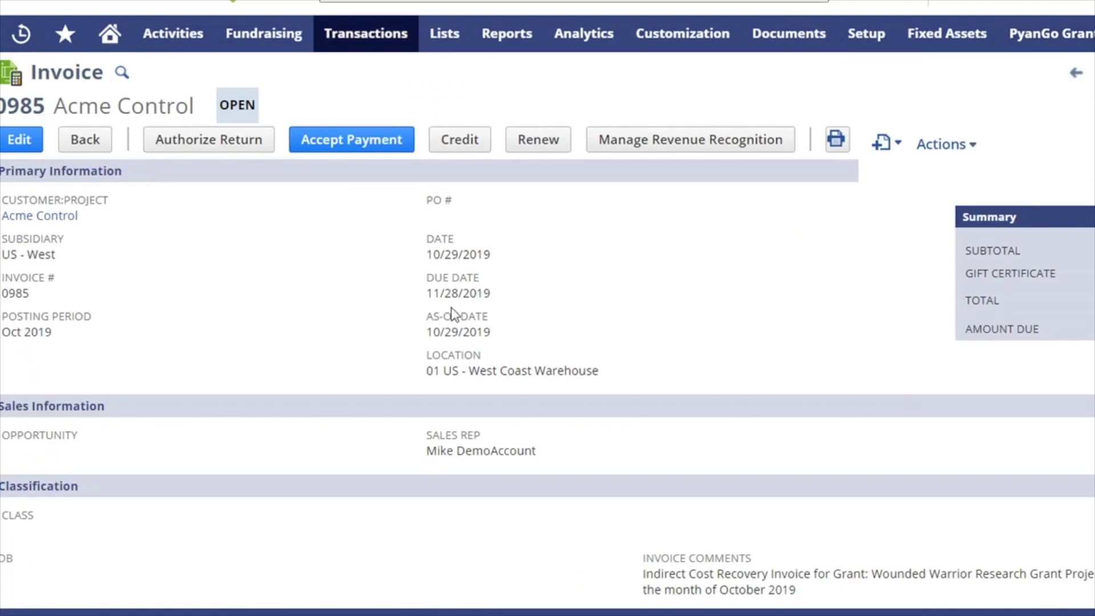
scroll(294, 342, "down", 3)
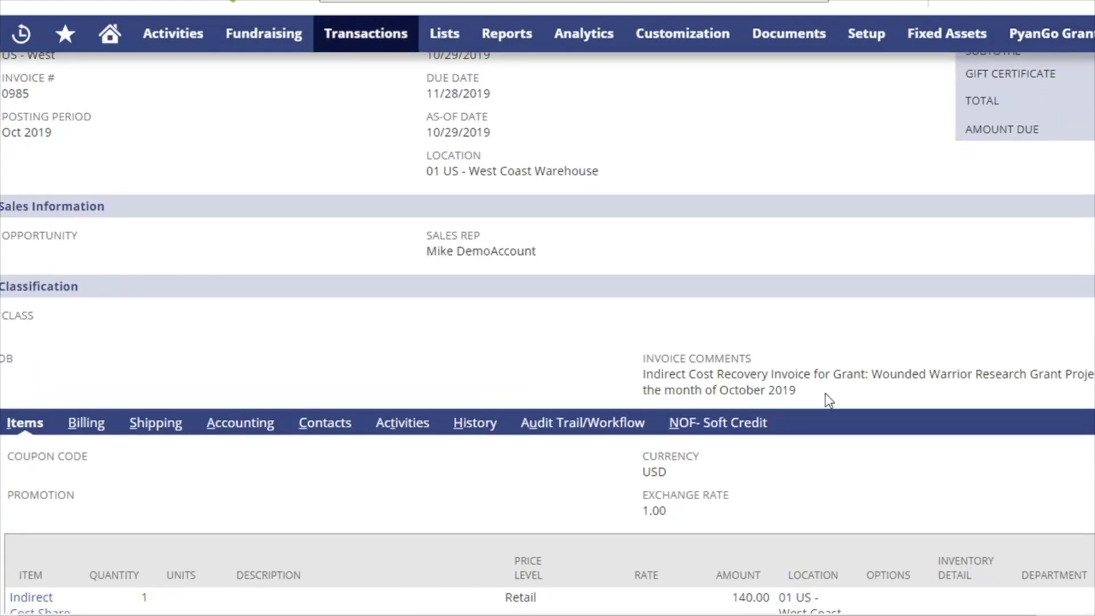
scroll(801, 402, "down", 2)
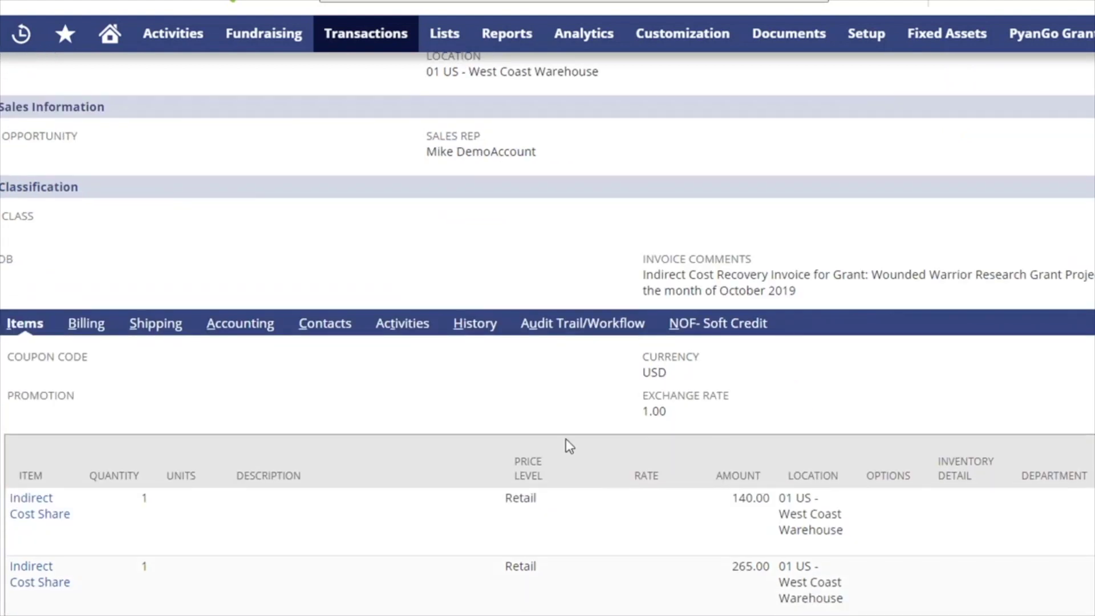
scroll(498, 431, "down", 2)
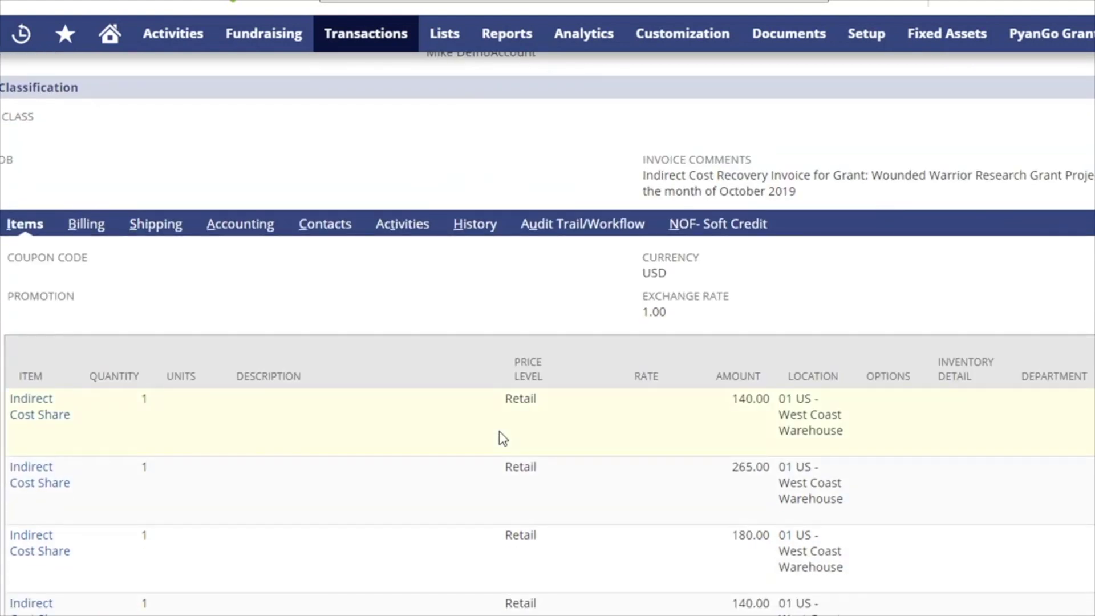
scroll(498, 431, "down", 2)
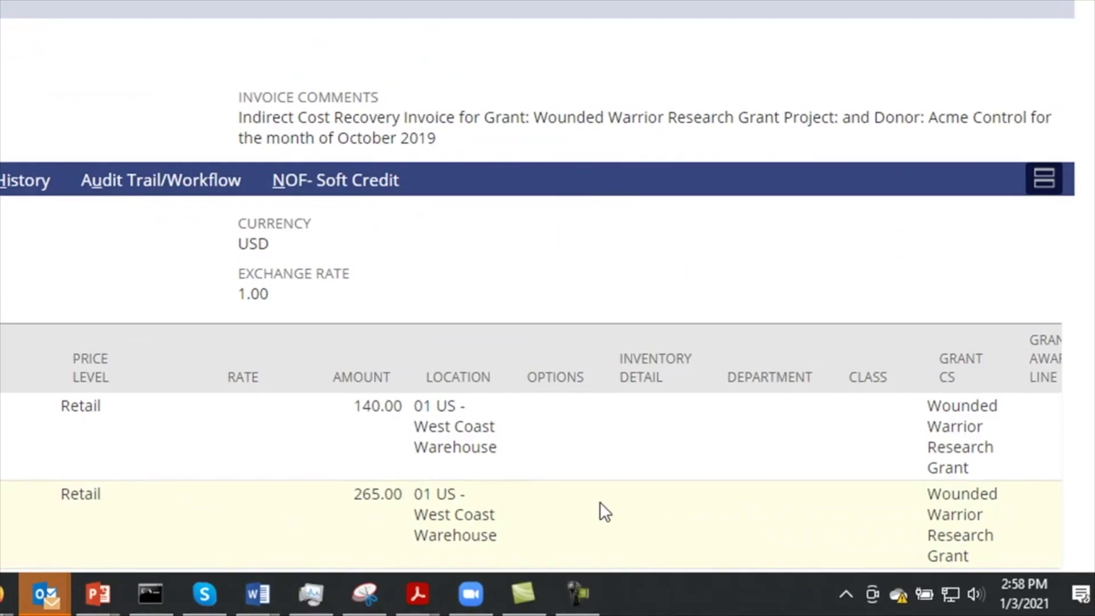
scroll(935, 399, "down", 4)
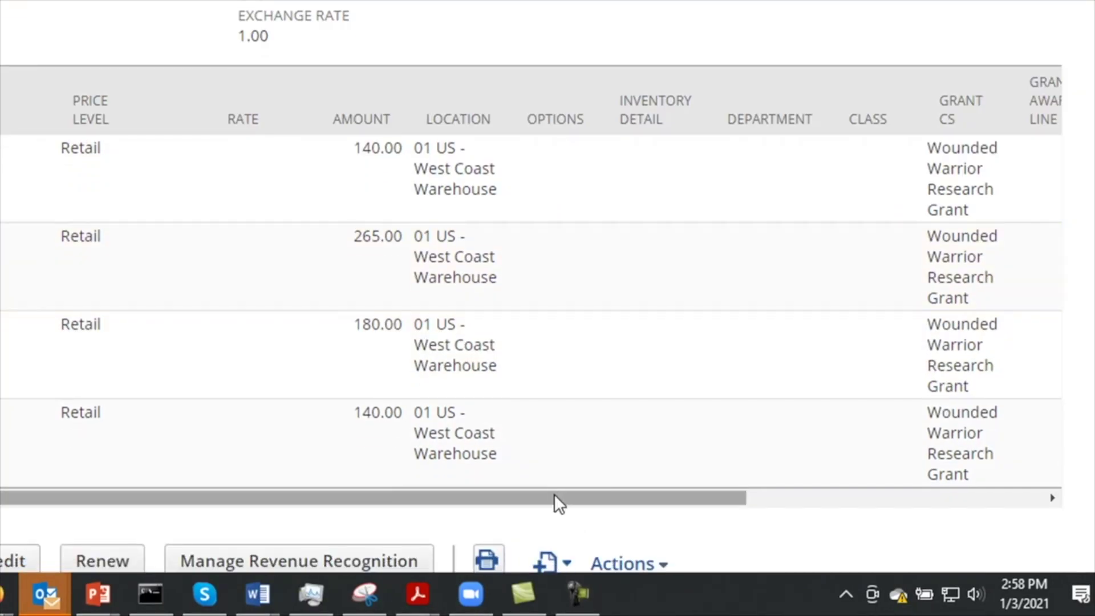
left_click_drag(553, 494, 924, 496)
scroll(333, 176, "left", 10)
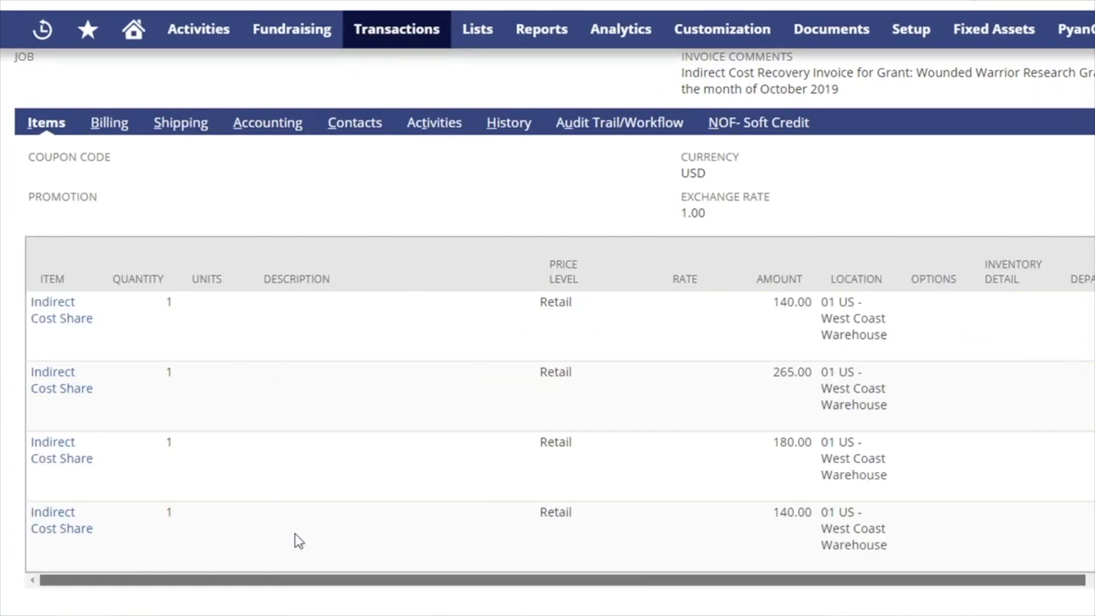
scroll(439, 477, "up", 10)
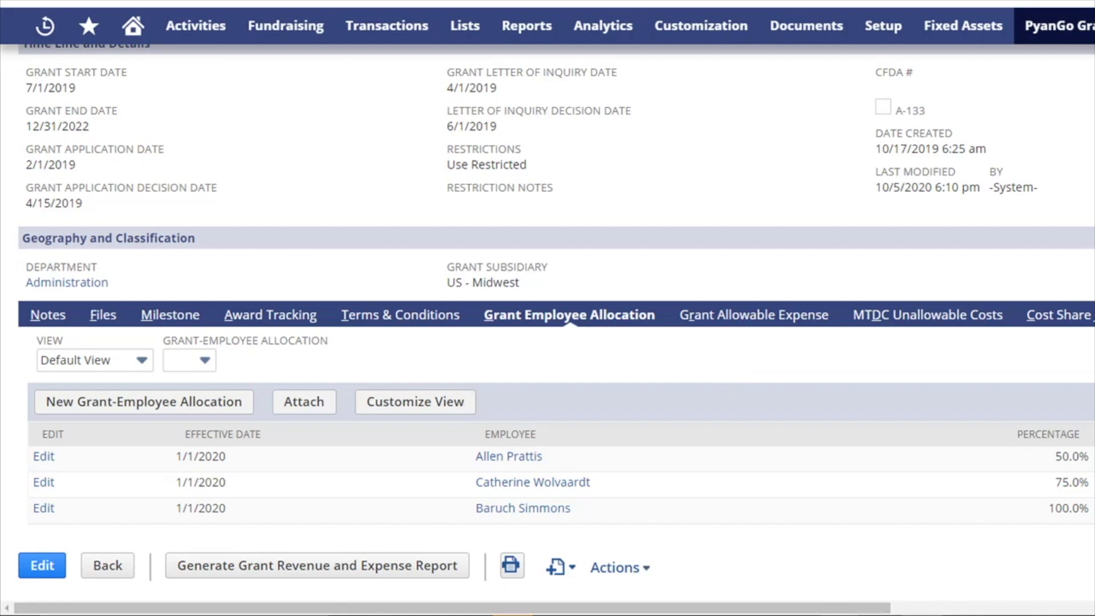
Show the Grant Matching list with the Homeless Wounded Warrior Grant at 25.0%.
left_click_drag(513, 608, 634, 607)
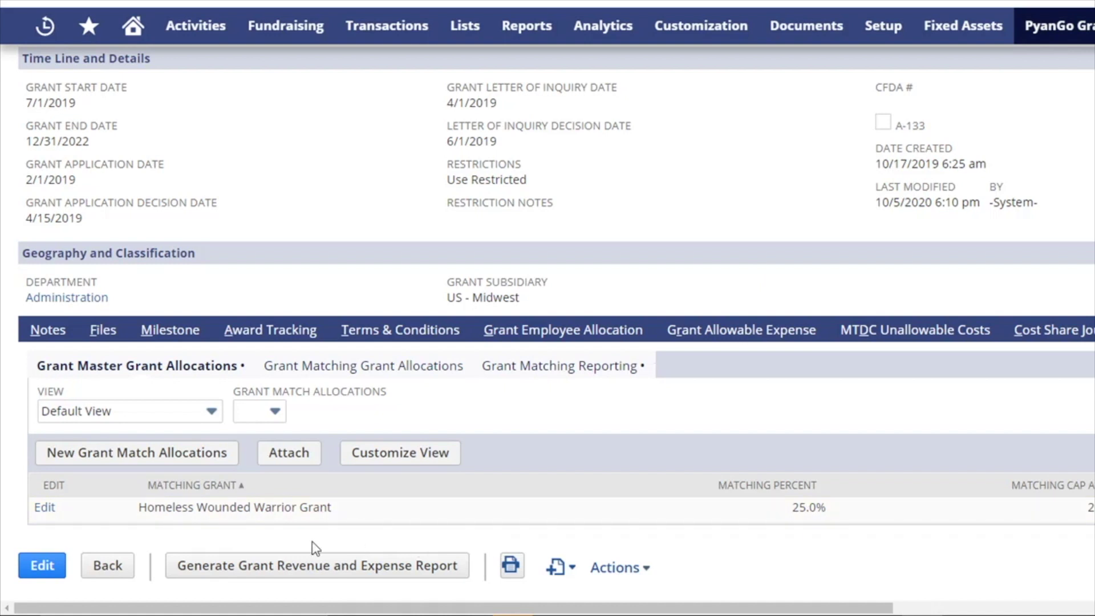
Show the award's Grant Matching Reporting transactions.
scroll(246, 535, "right", 3)
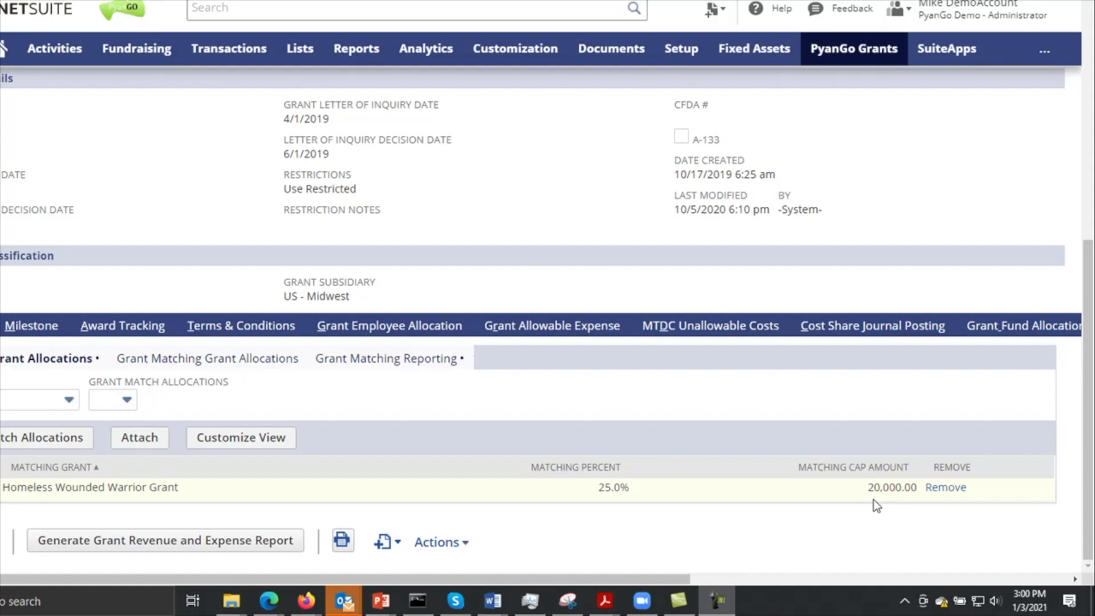
scroll(672, 350, "up", 5)
scroll(671, 349, "down", 5)
left_click(388, 358)
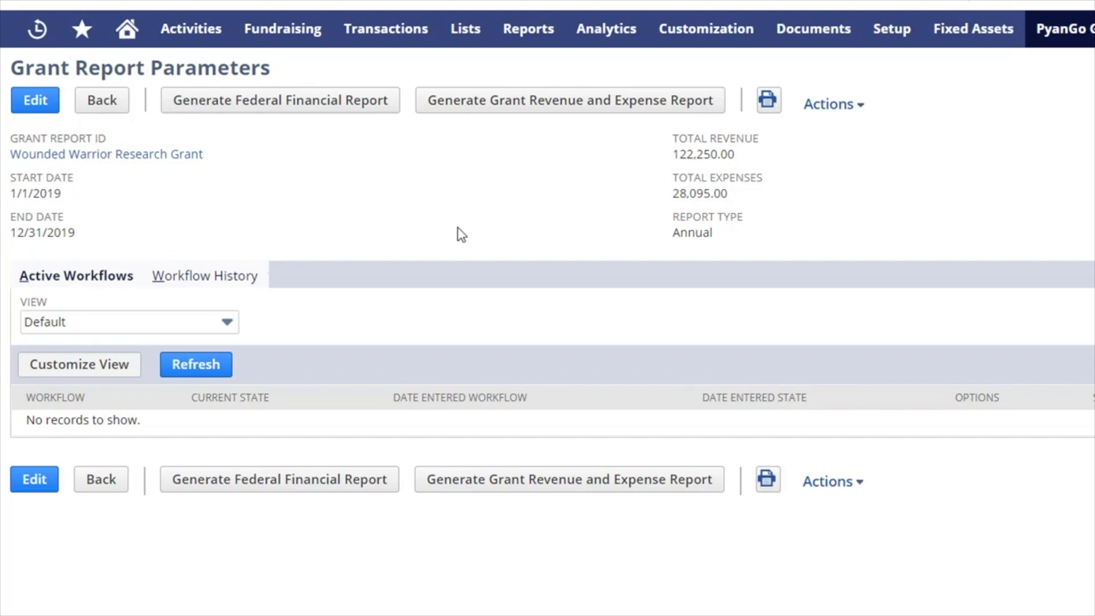
Generate the Grant Revenue and Expense Report: revenue 115,725.00, expenses 62,327.91, net 53,397.09.
left_click(550, 119)
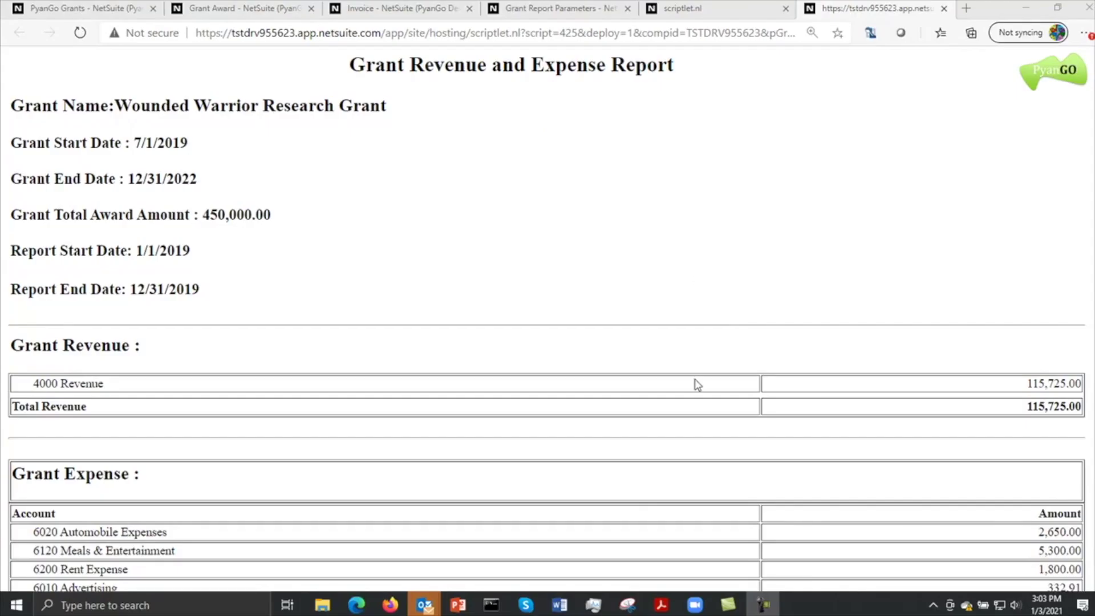
scroll(695, 378, "down", 2)
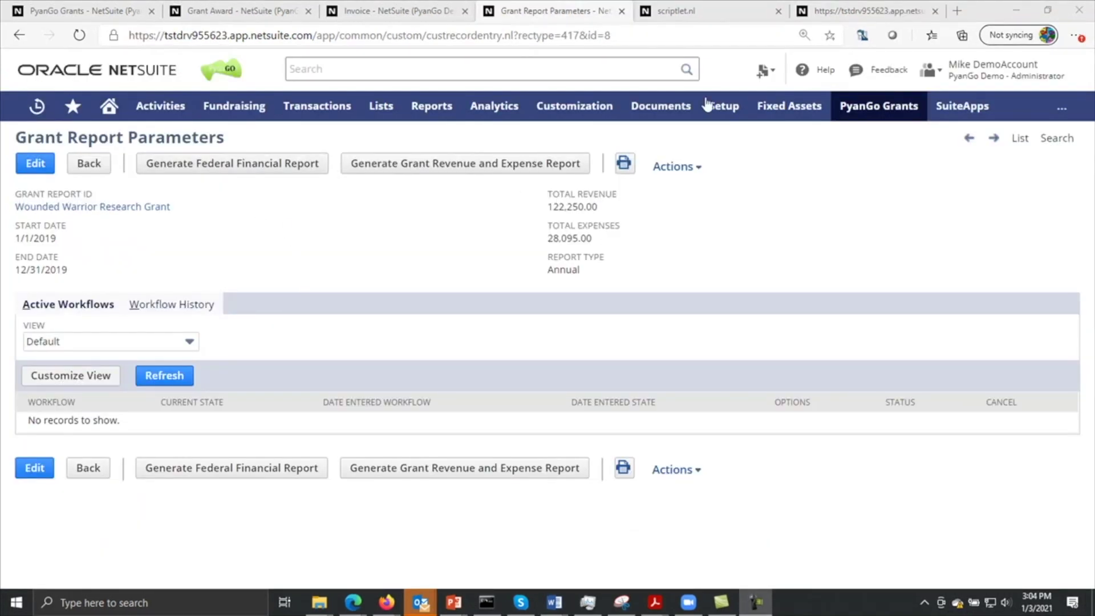
Generate the grant's Federal Financial Report and review the resulting PDF.
left_click(694, 15)
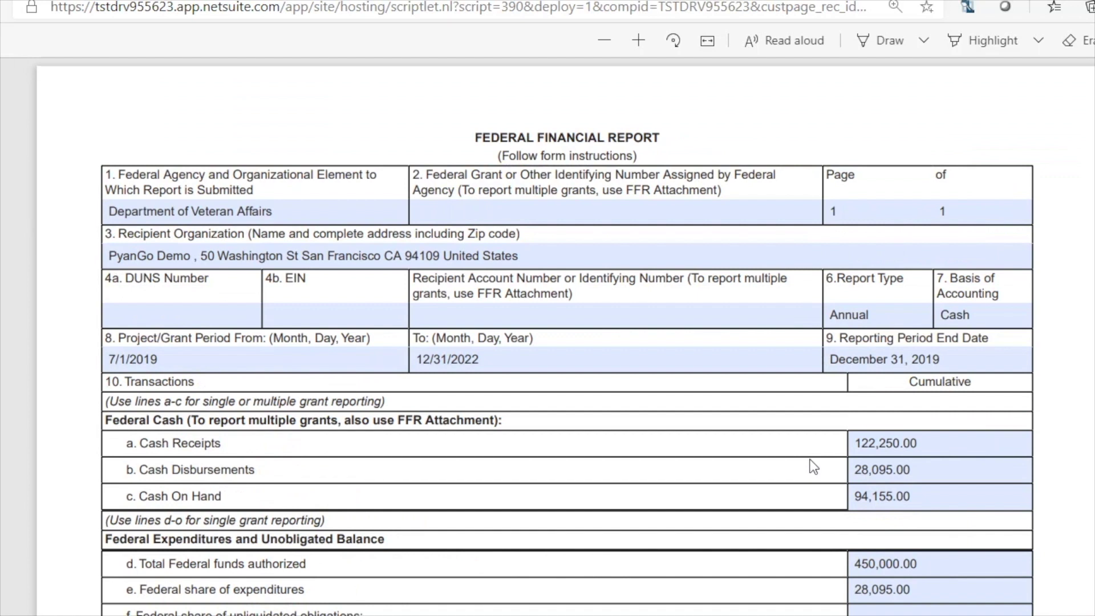
scroll(1072, 512, "down", 3)
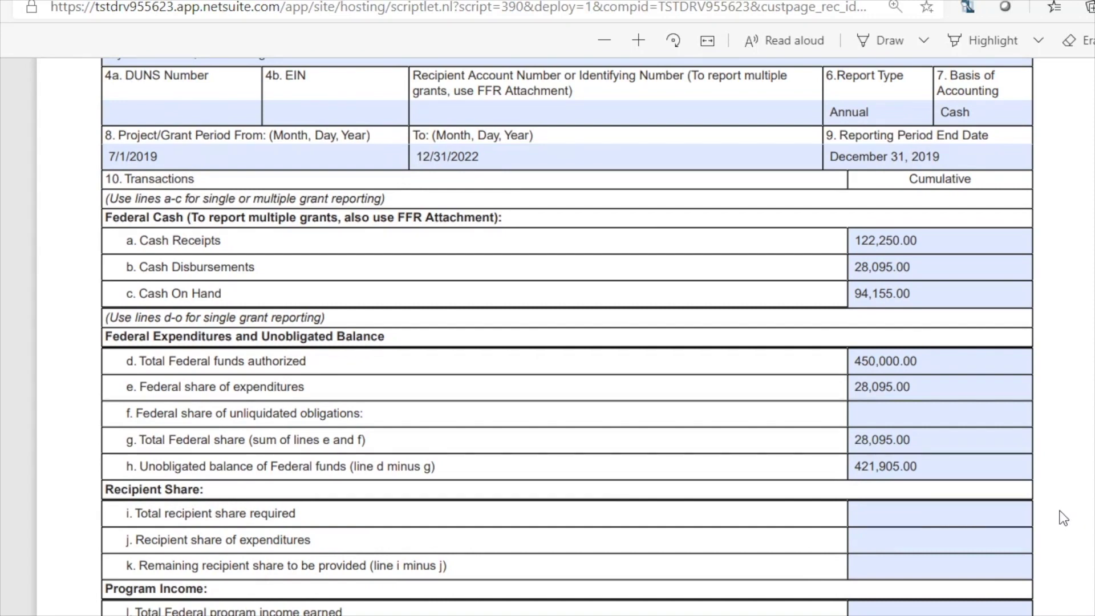
scroll(1059, 512, "down", 6)
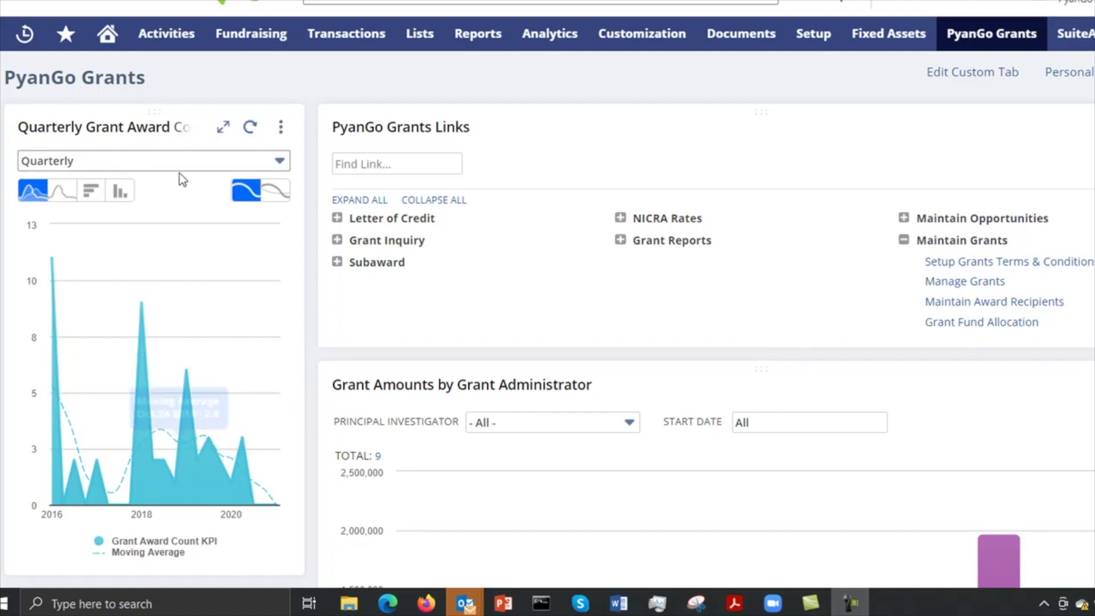
Review the Grant Amounts by Grant Administrator chart, including the unassigned group at 468,264.62.
scroll(344, 381, "down", 3)
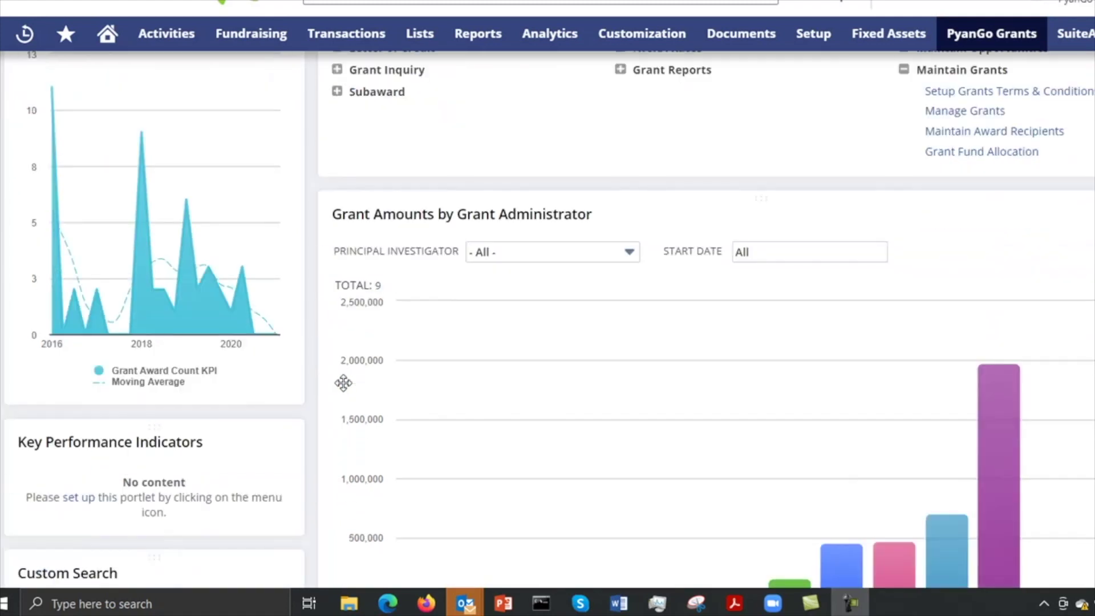
scroll(343, 382, "down", 2)
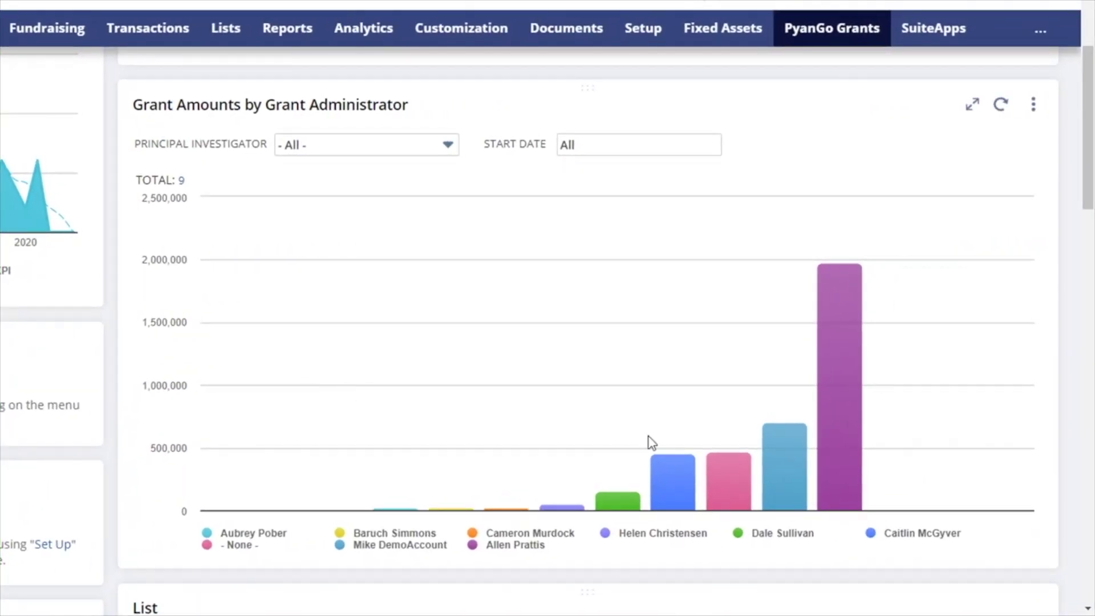
mouse_move(946, 452)
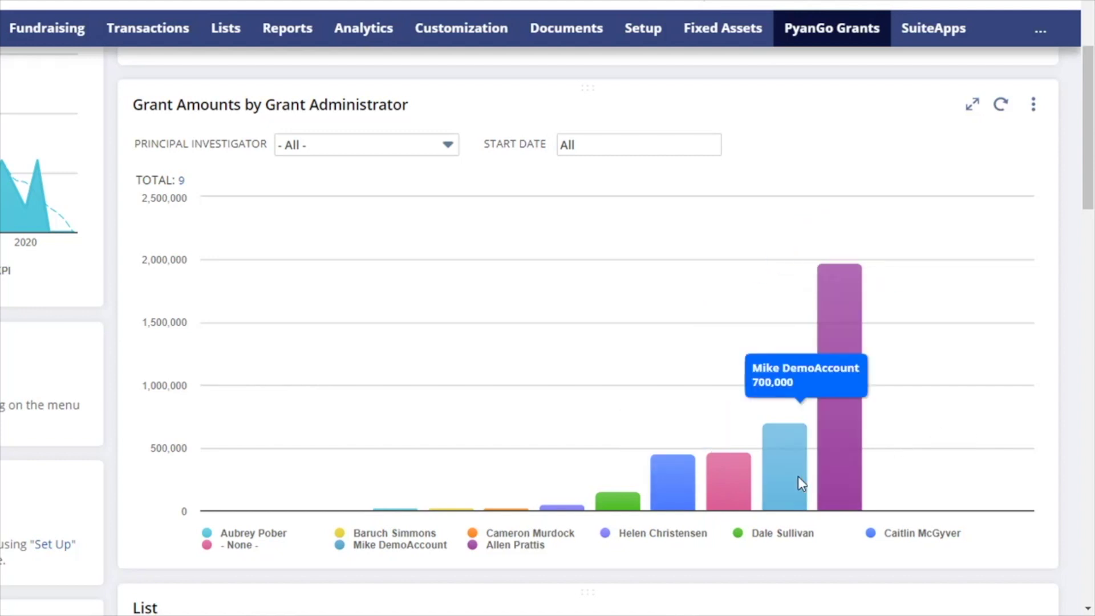
mouse_move(715, 495)
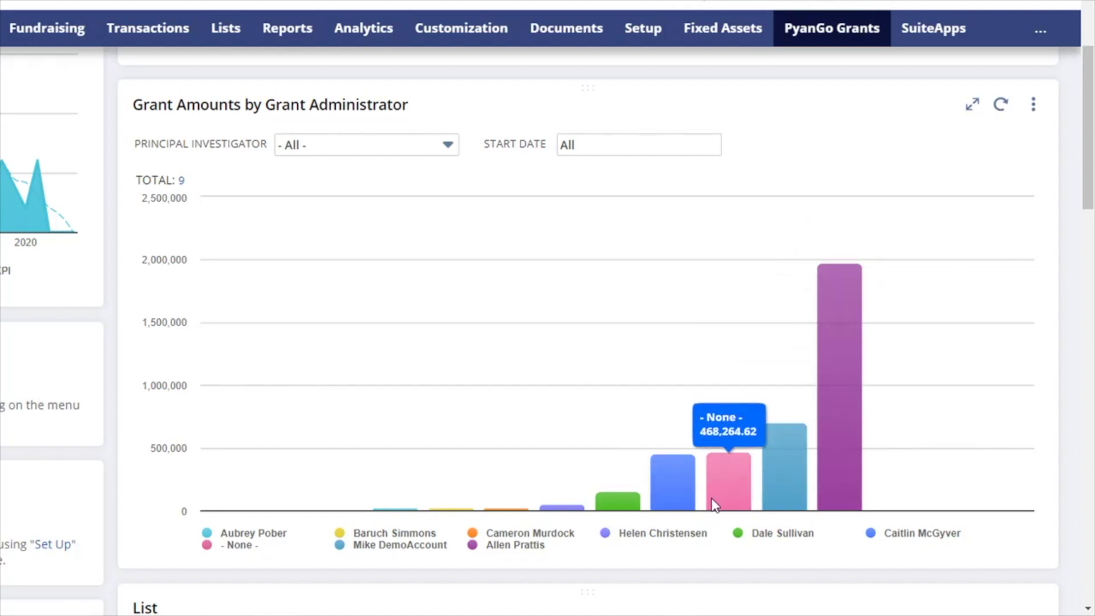